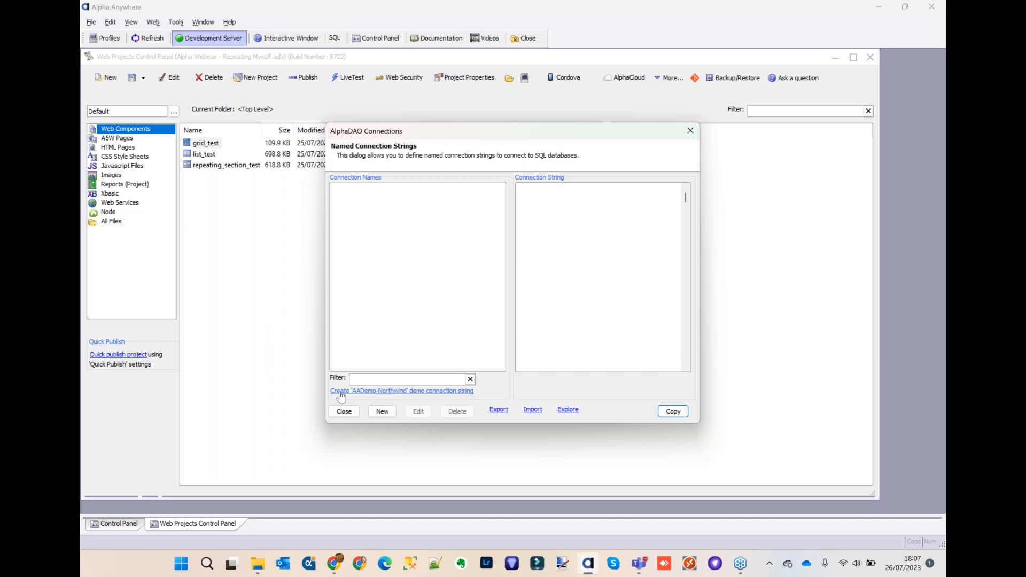
Create the 'AADemo-Northwind' demo connection string using SQLite with a clean copy of the sample database, and close the connections dialog.
click(406, 391)
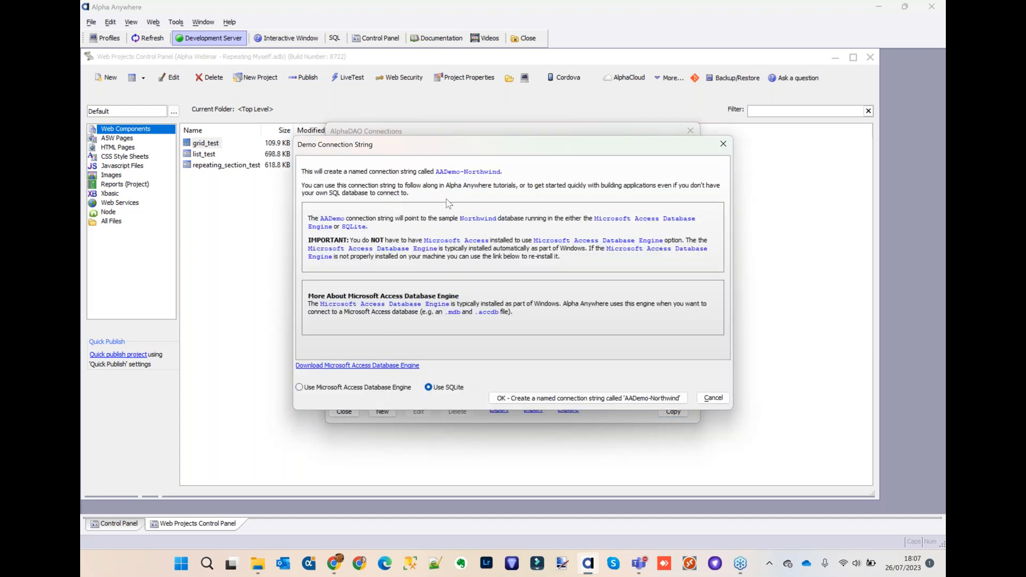
click(571, 400)
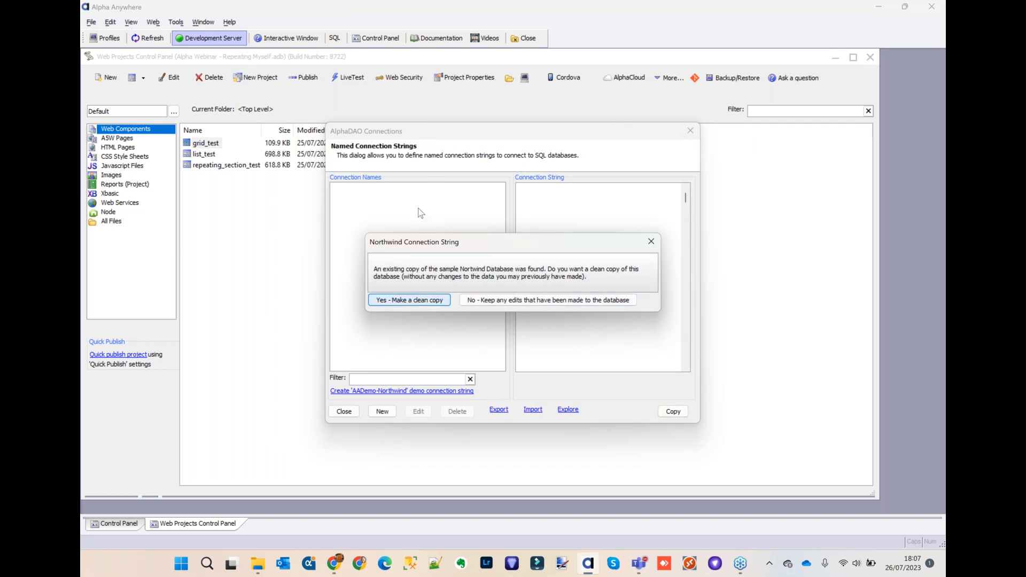
click(414, 301)
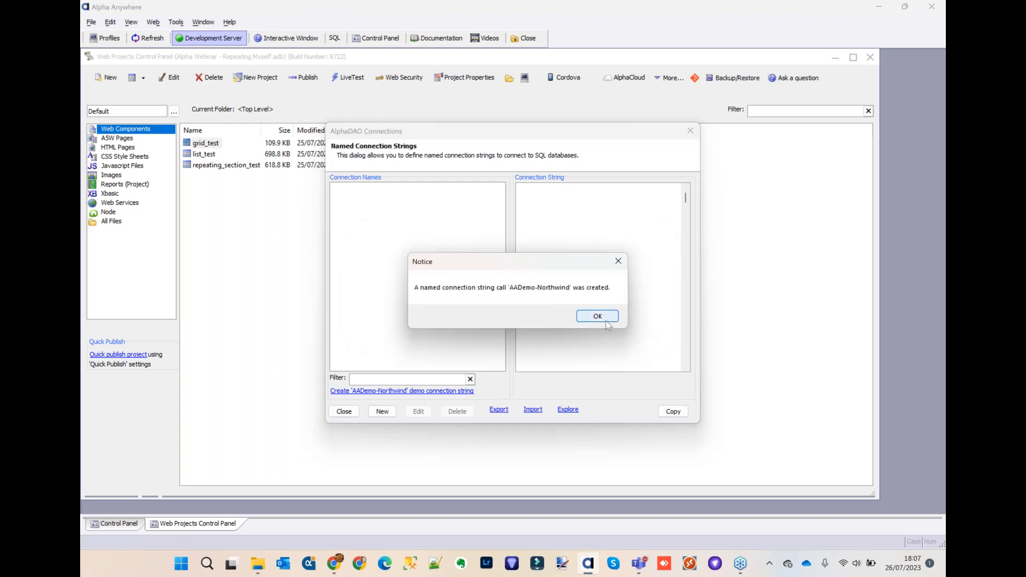
click(596, 319)
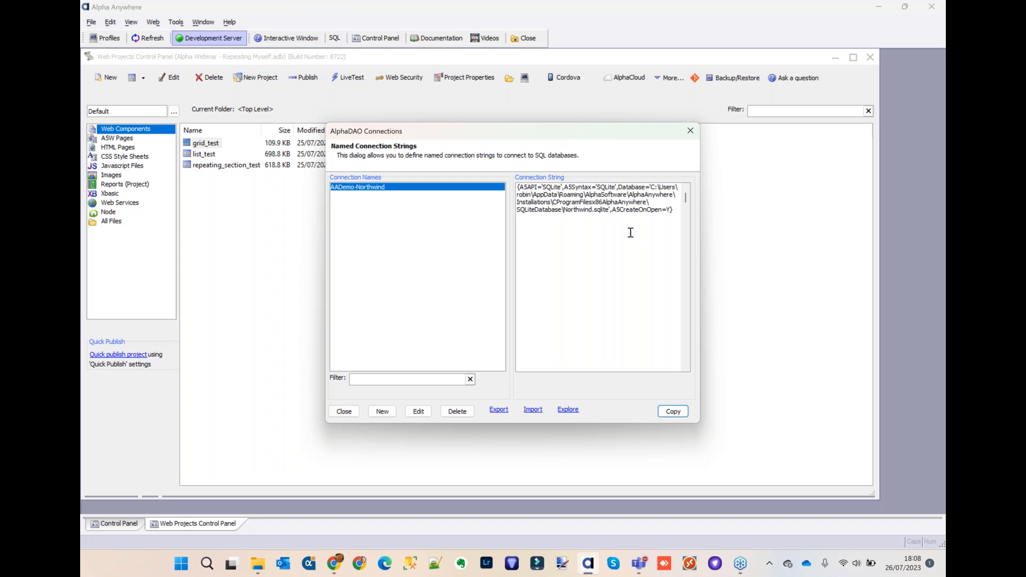
click(345, 411)
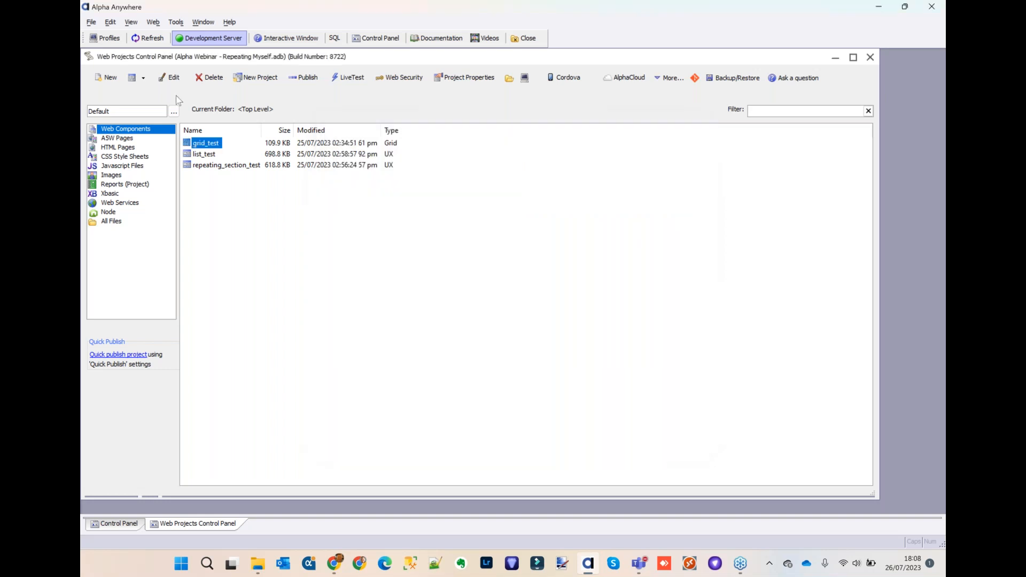
Create a new Grid web component from the Updateable Grid (SQL) template and dismiss its help window.
click(107, 79)
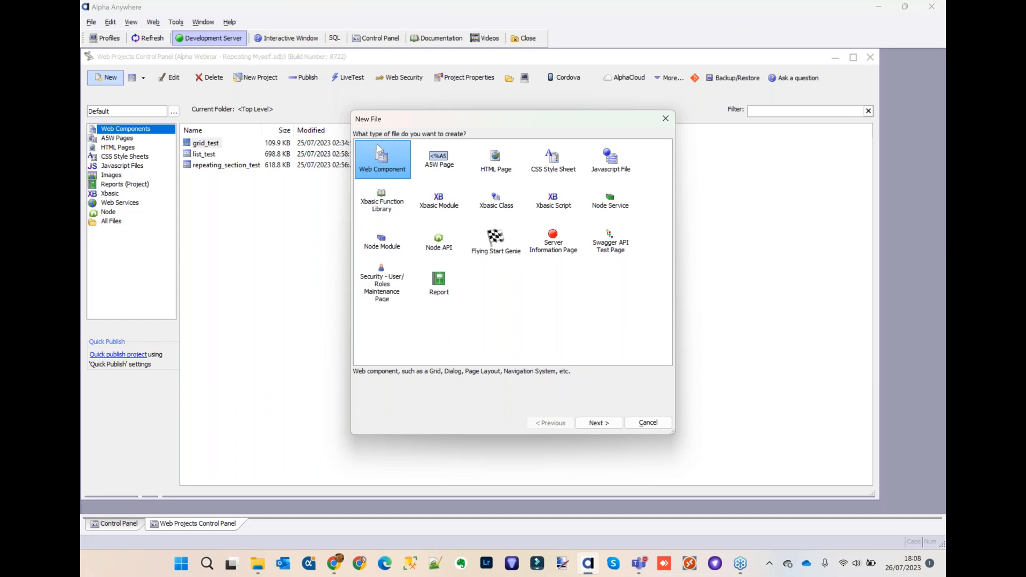
click(598, 423)
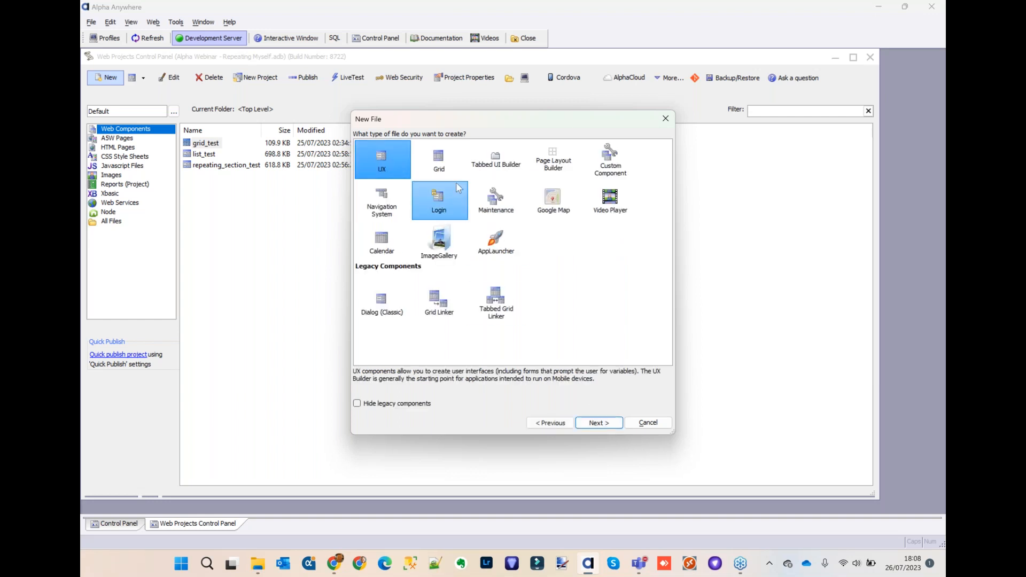
click(445, 152)
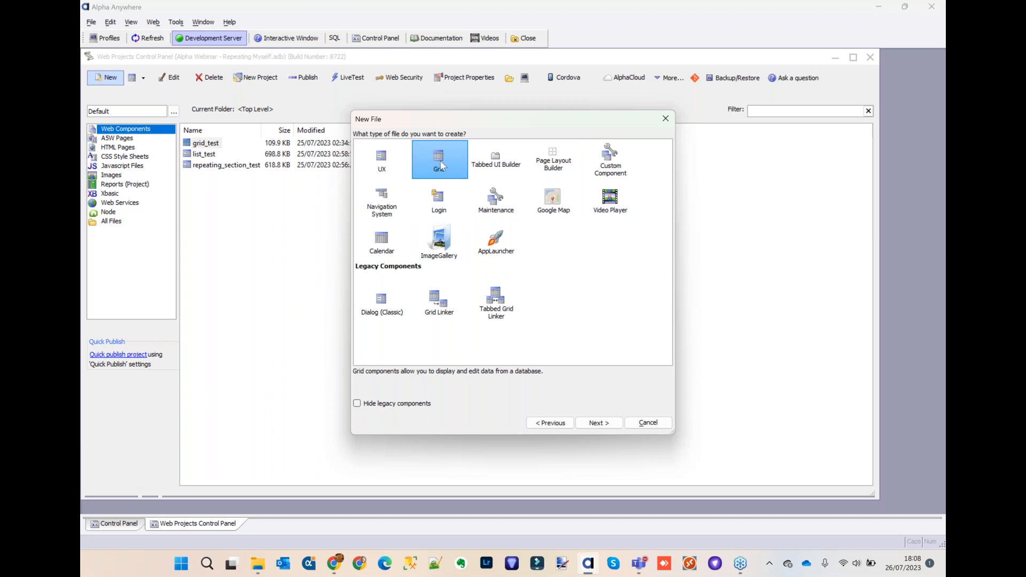
click(603, 424)
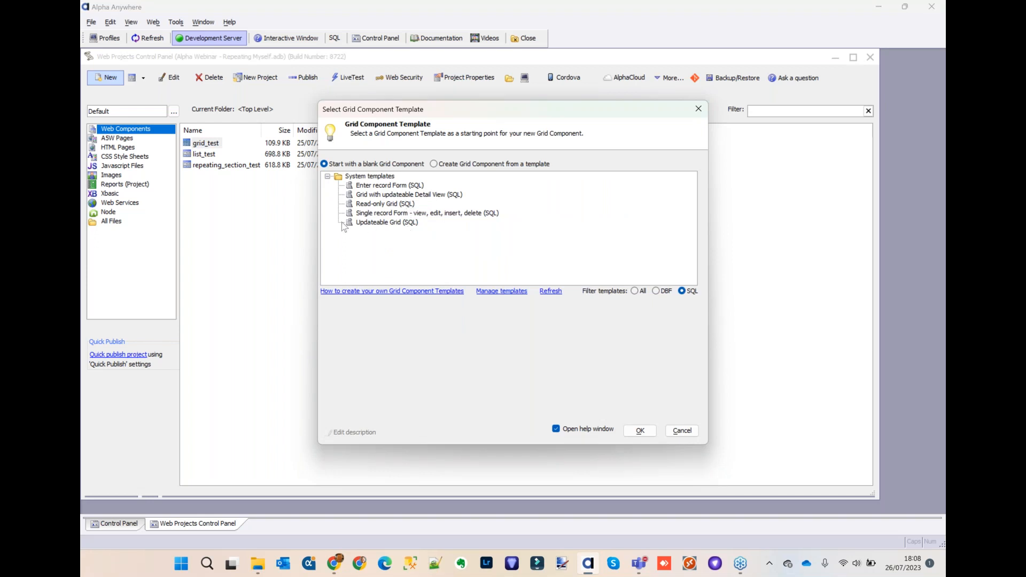
click(400, 222)
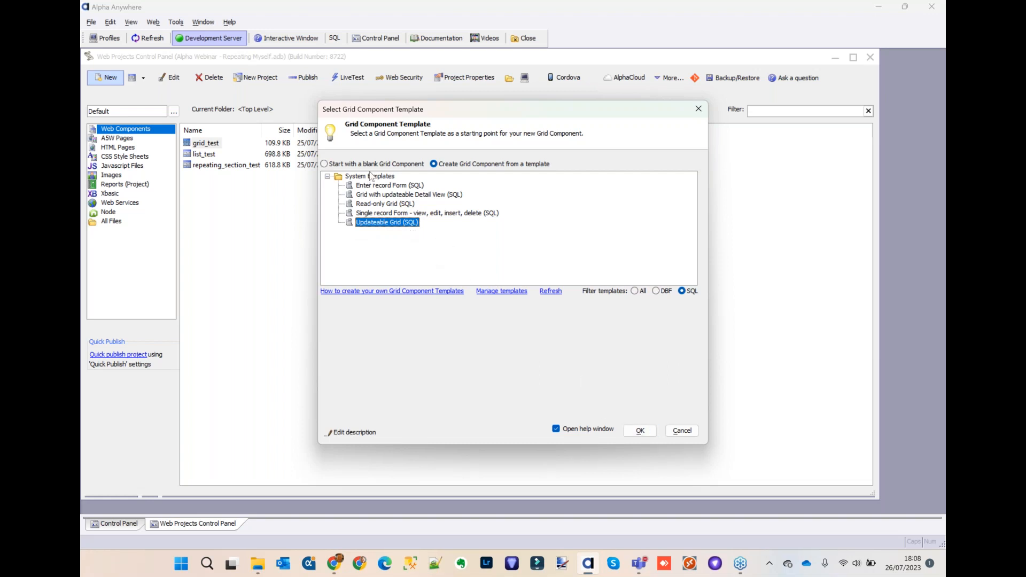
click(640, 432)
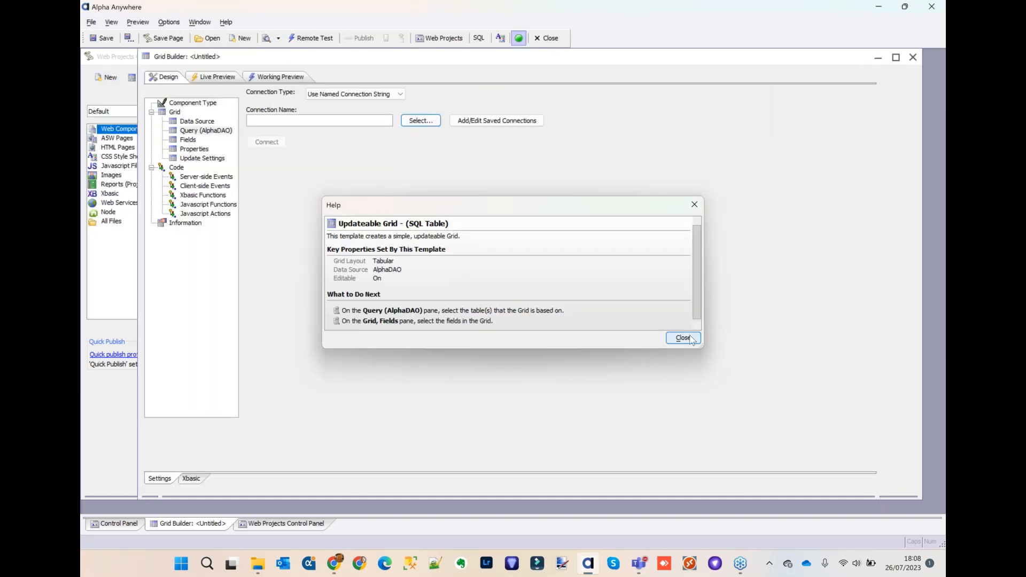
click(683, 338)
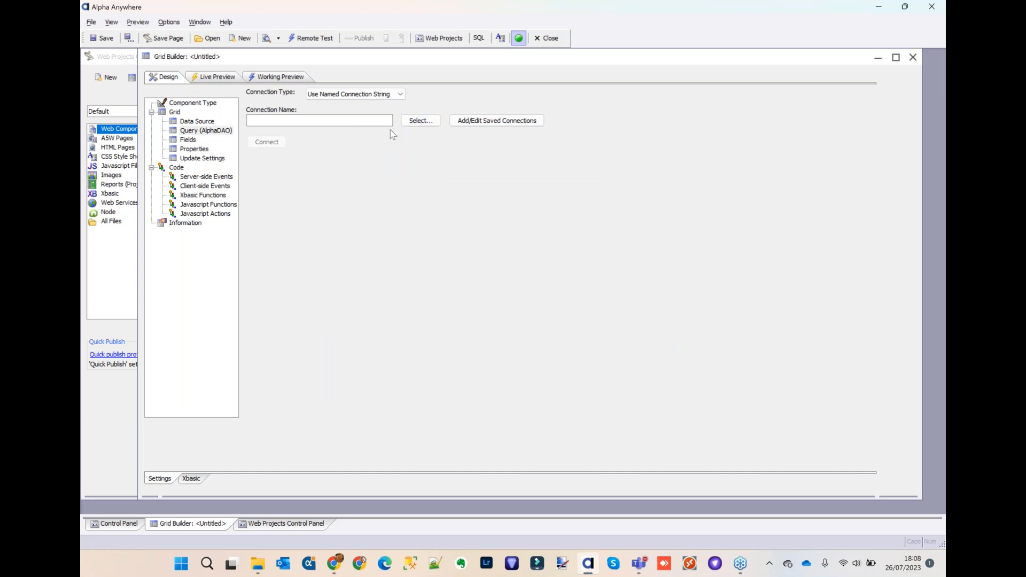
Connect the grid's query to the database through the AADemo-Northwind named connection string.
click(421, 121)
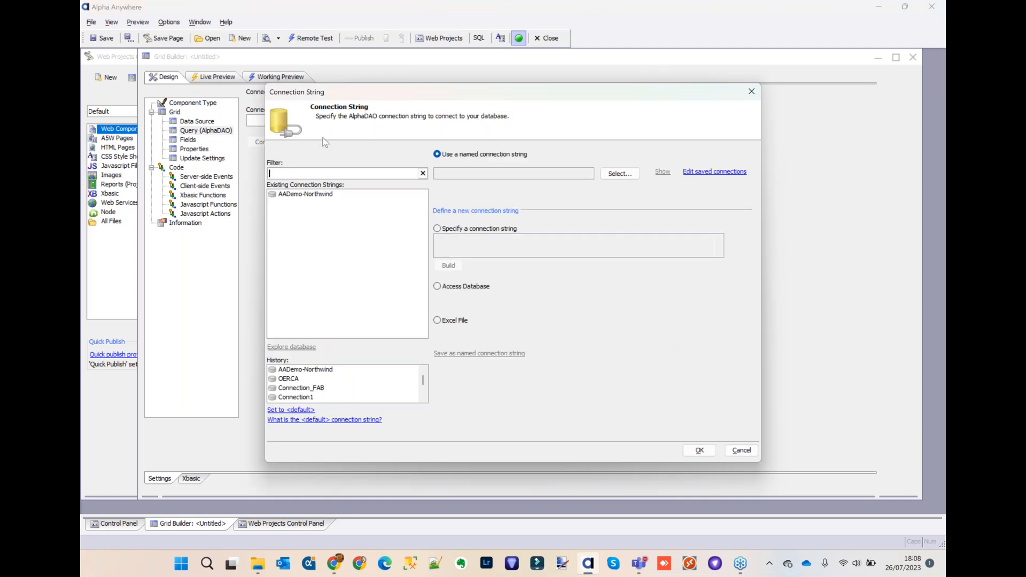
click(336, 195)
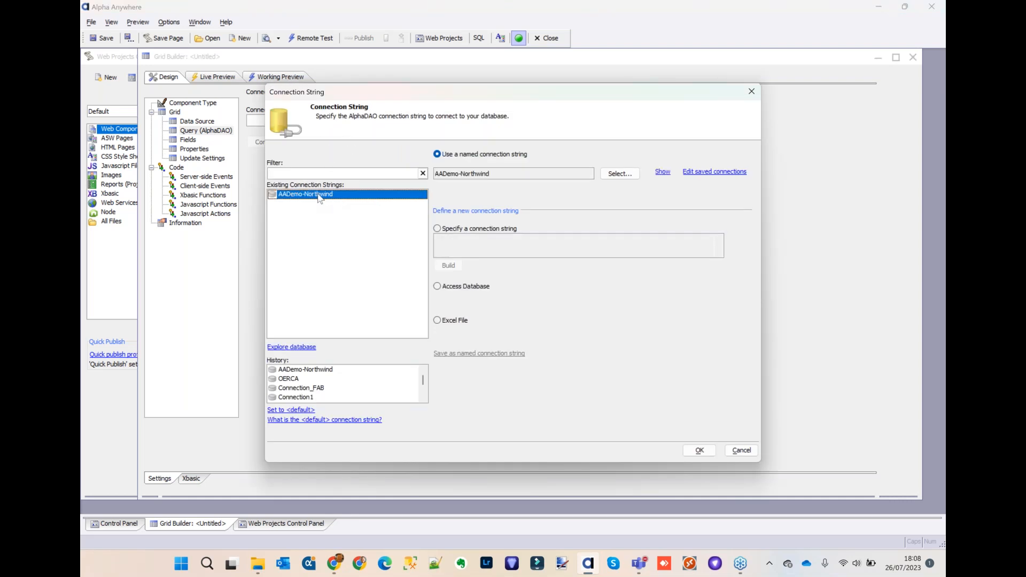
click(699, 450)
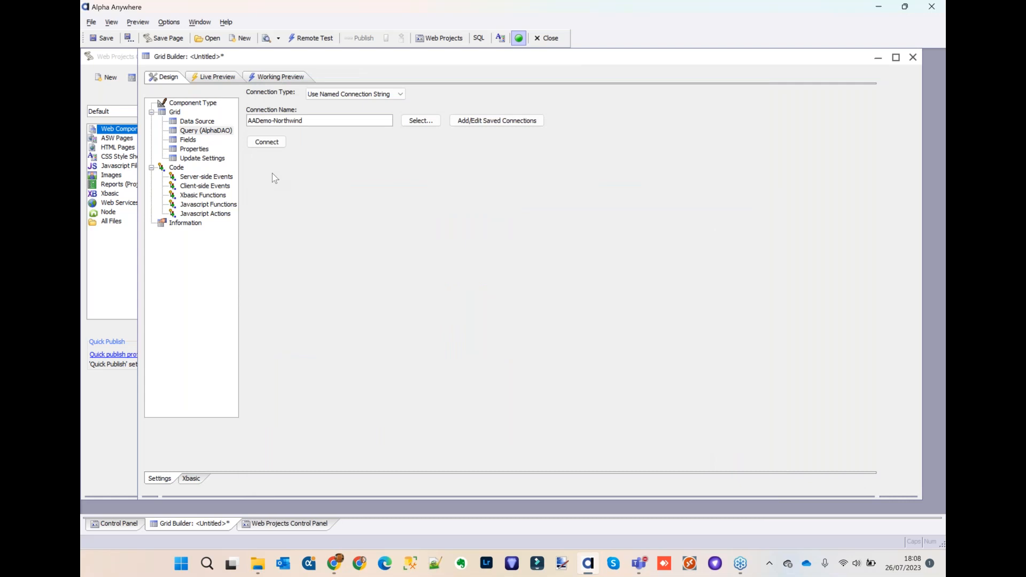
click(267, 143)
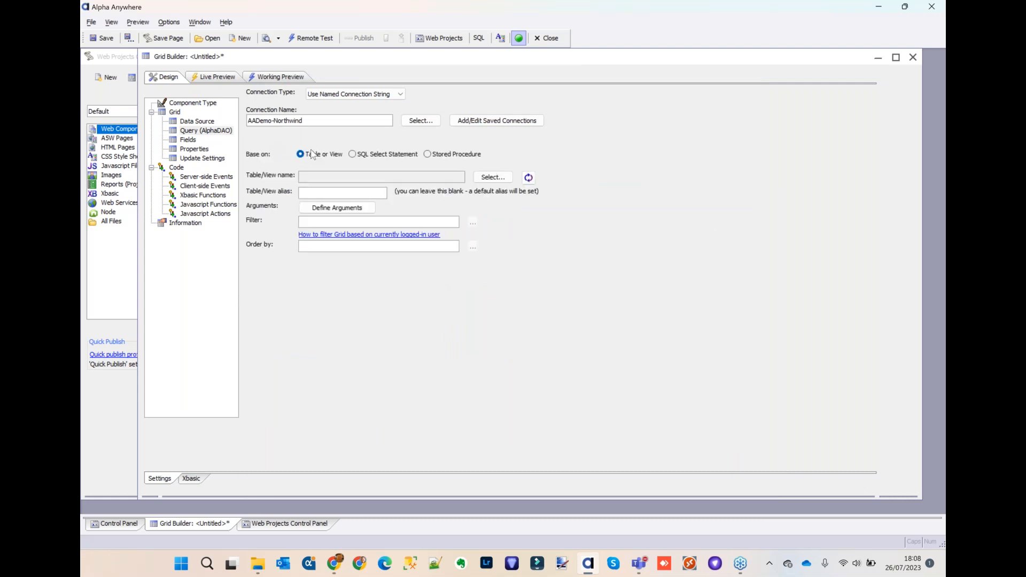
Base the grid's query on the Customers table.
click(492, 178)
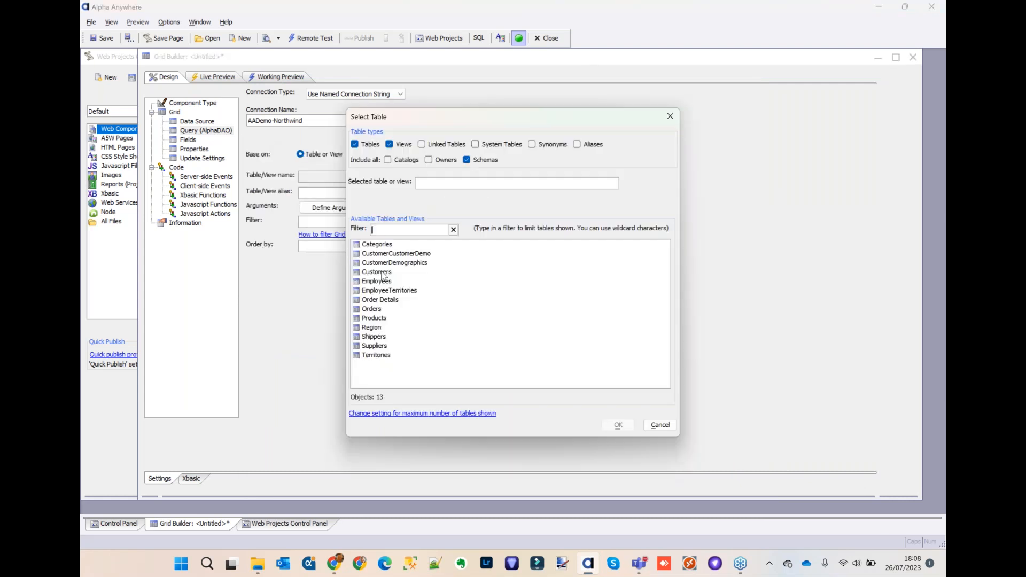
click(383, 273)
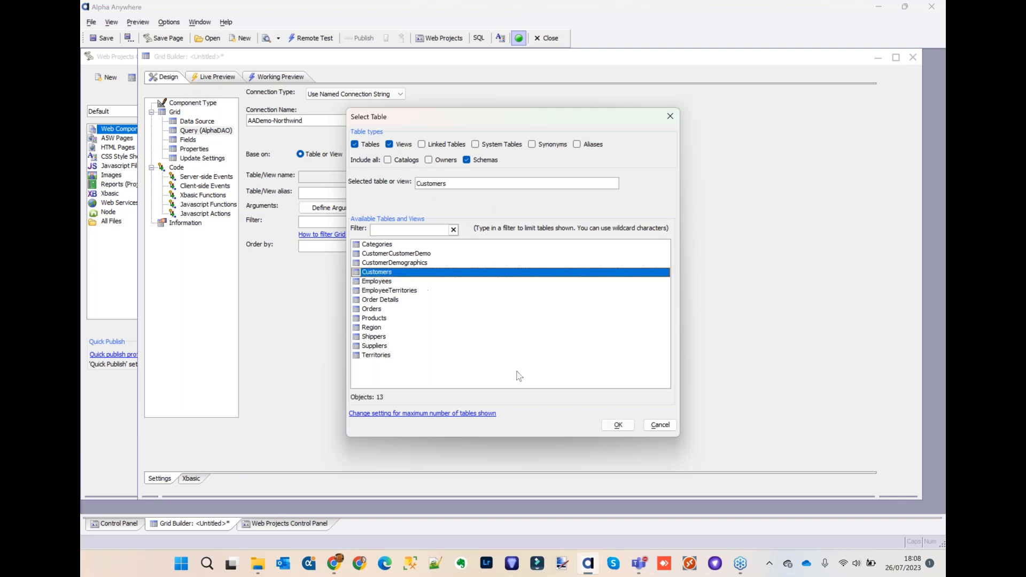
click(626, 429)
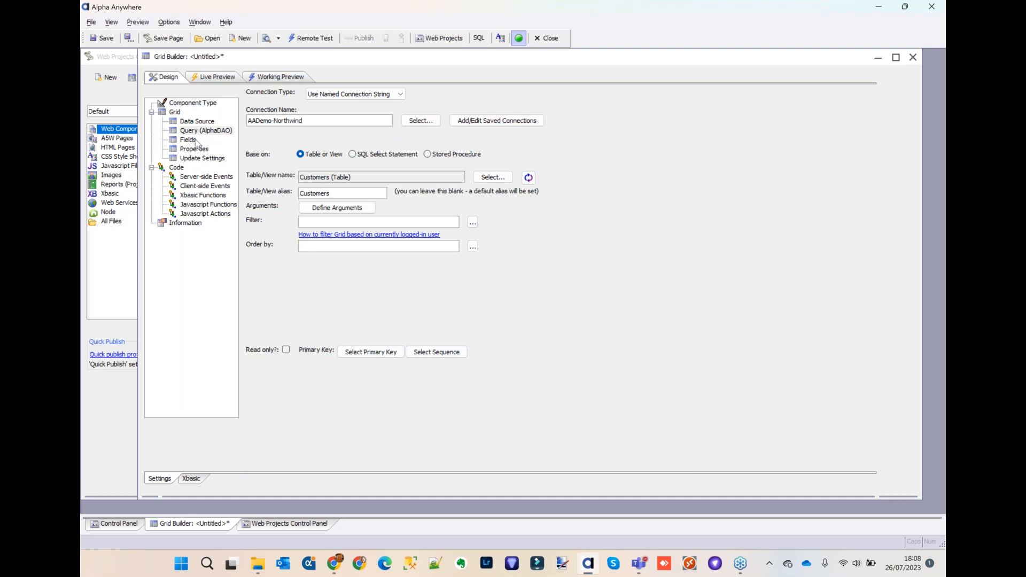
Add the fields CustomerID, CompanyName, ContactName, ContactTitle, Address and City to the grid.
click(193, 140)
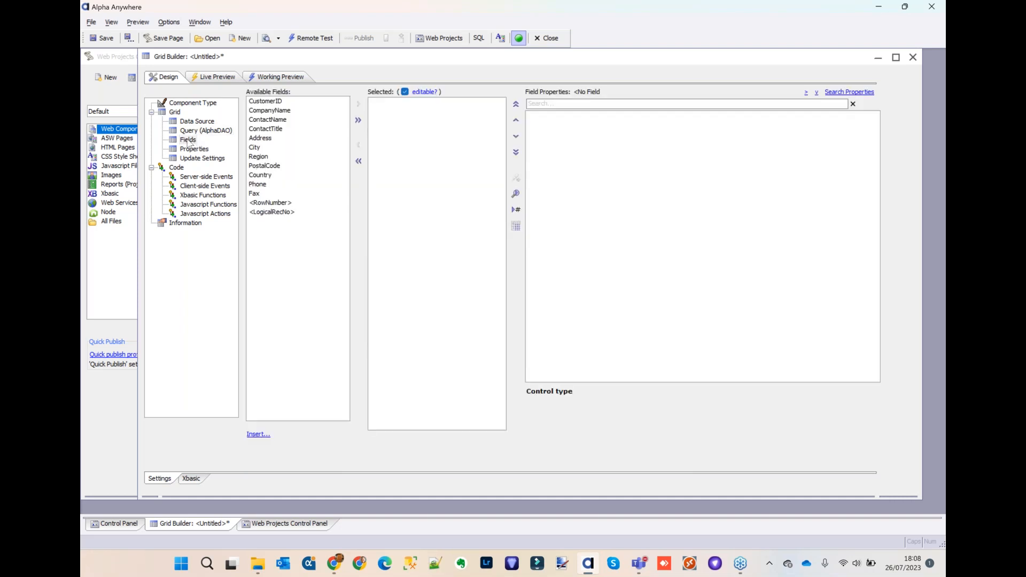
click(279, 101)
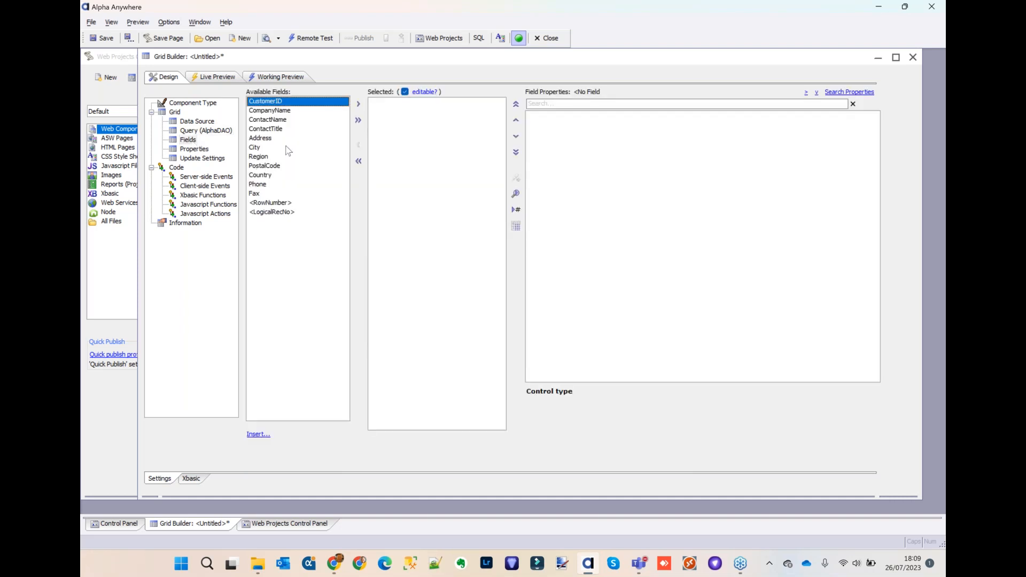
shift+click(289, 148)
click(358, 104)
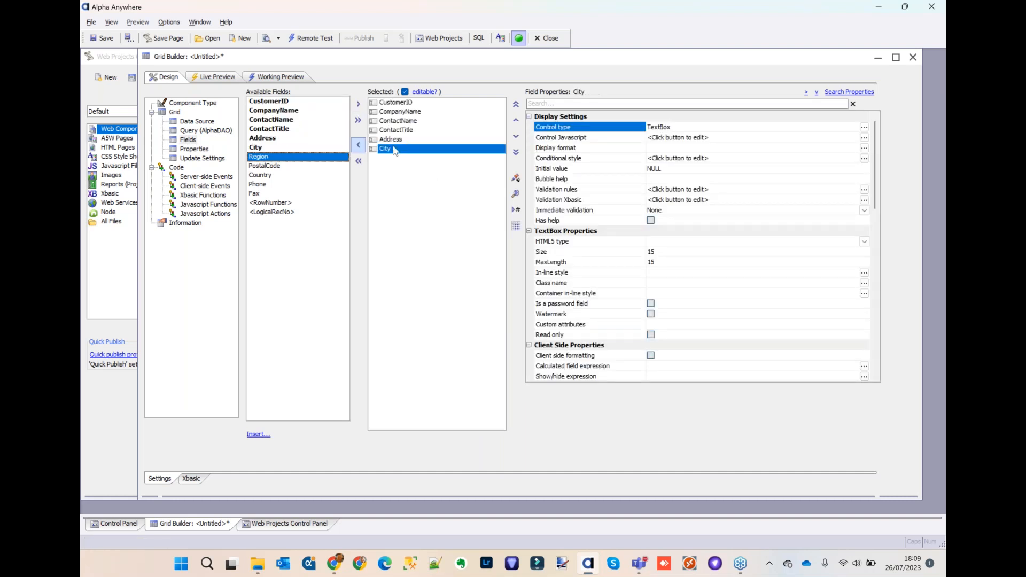
In the working preview, append XX to the contact names of Around the Horn and Berglunds snabbköp, and XXX to Blauer See Delikatessen's.
click(282, 78)
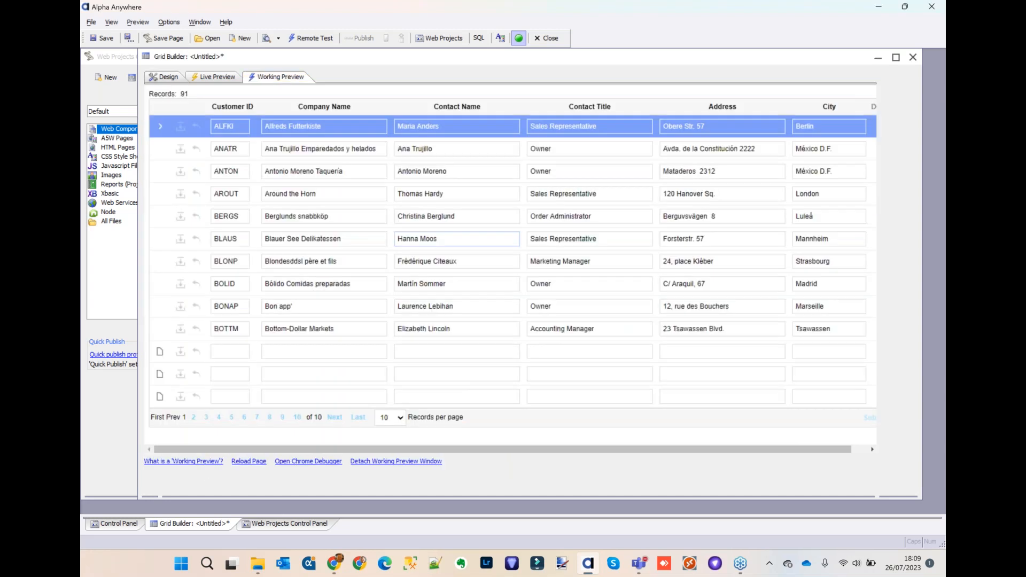
click(473, 198)
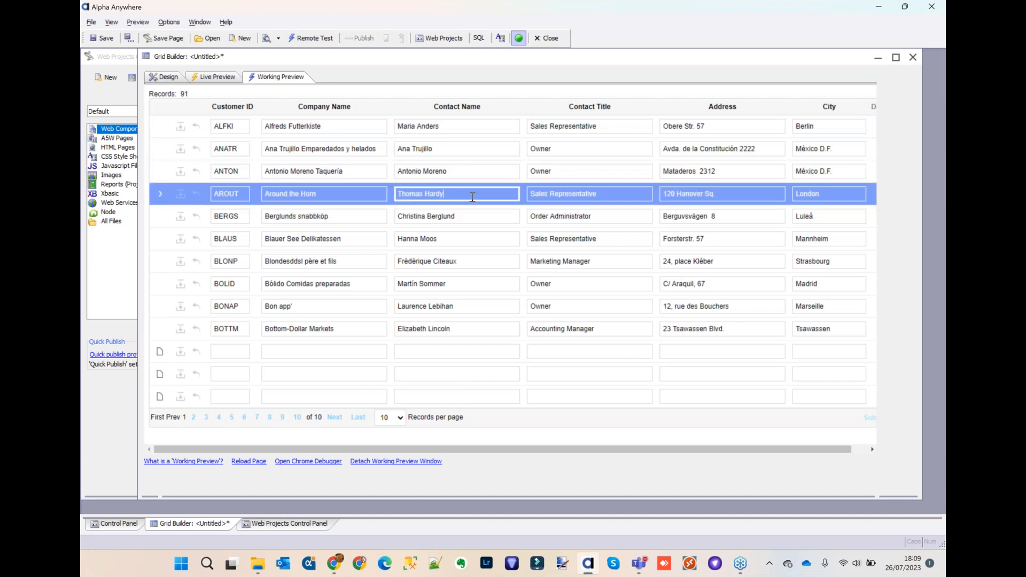
text(XX)
click(473, 215)
text(XX)
click(459, 242)
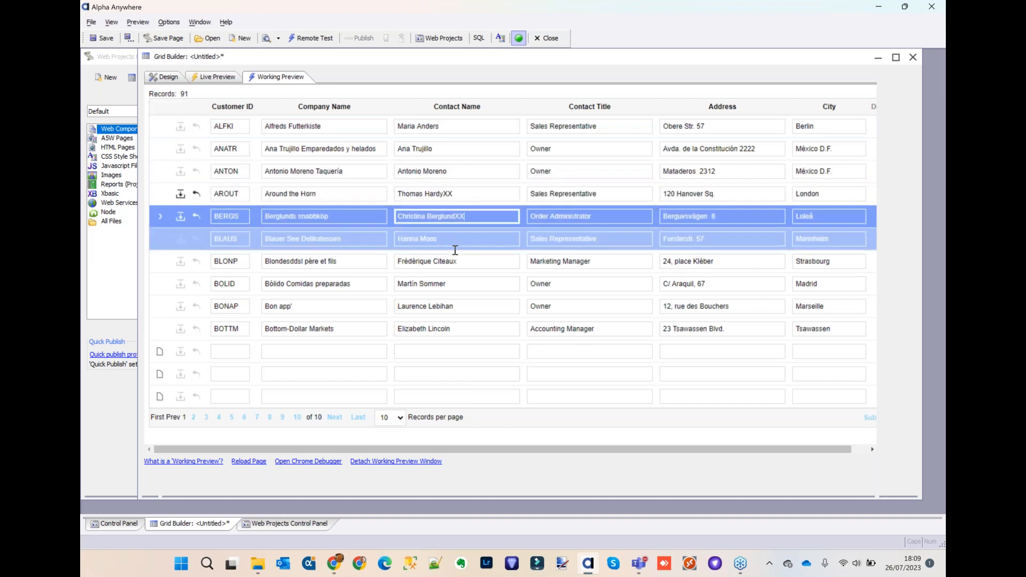
text(XXX)
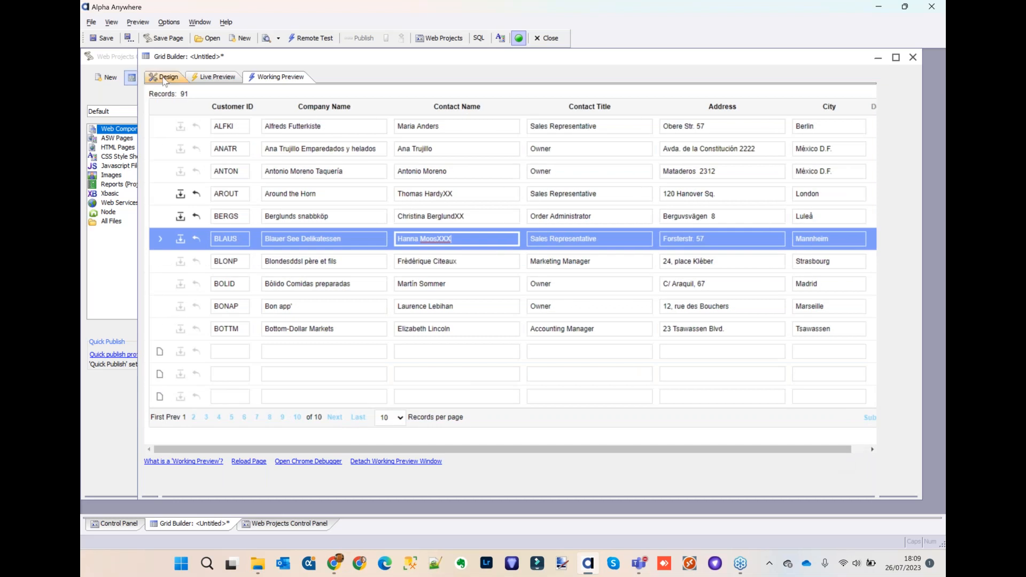
Return to the grid's design and enable the Search part in its component type settings.
click(181, 82)
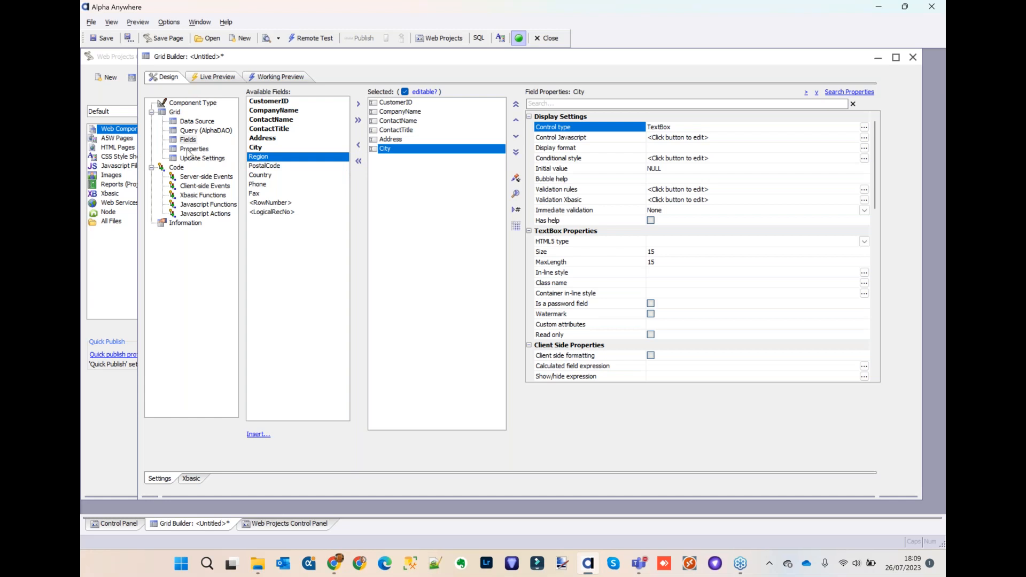
click(196, 107)
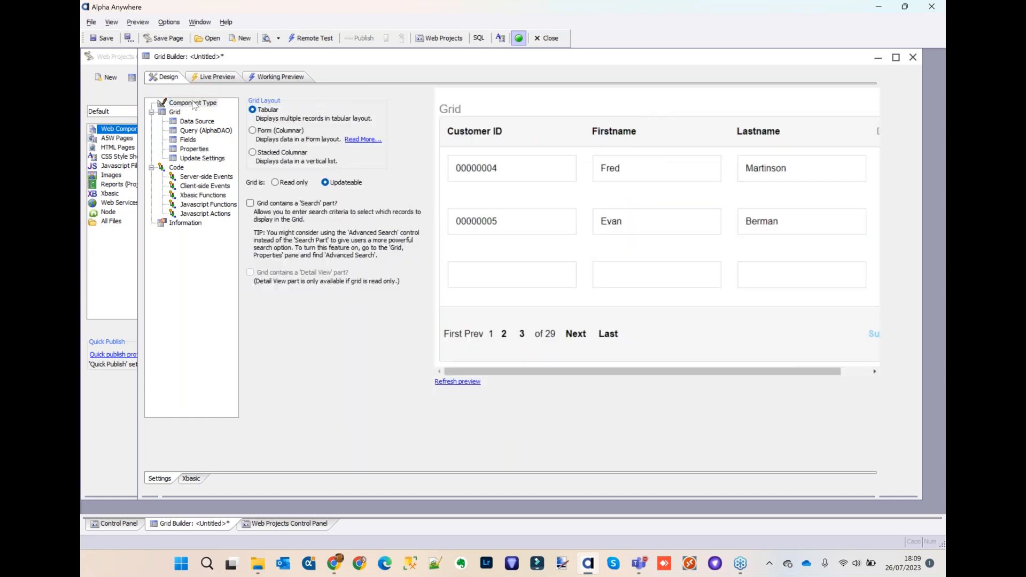
click(254, 206)
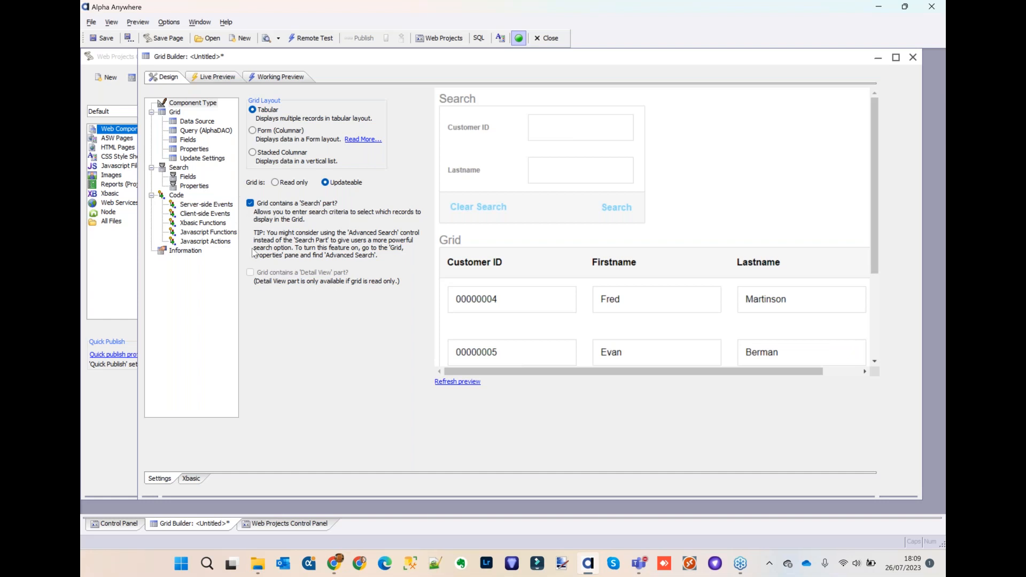
Add CompanyName and ContactName as the fields to search in for the Search part.
click(188, 177)
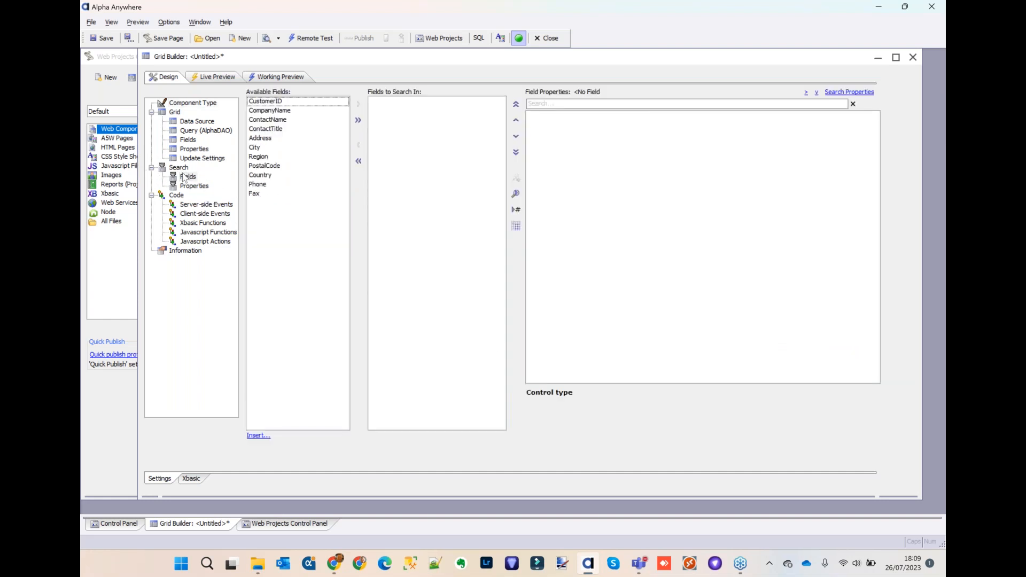
click(276, 110)
click(359, 105)
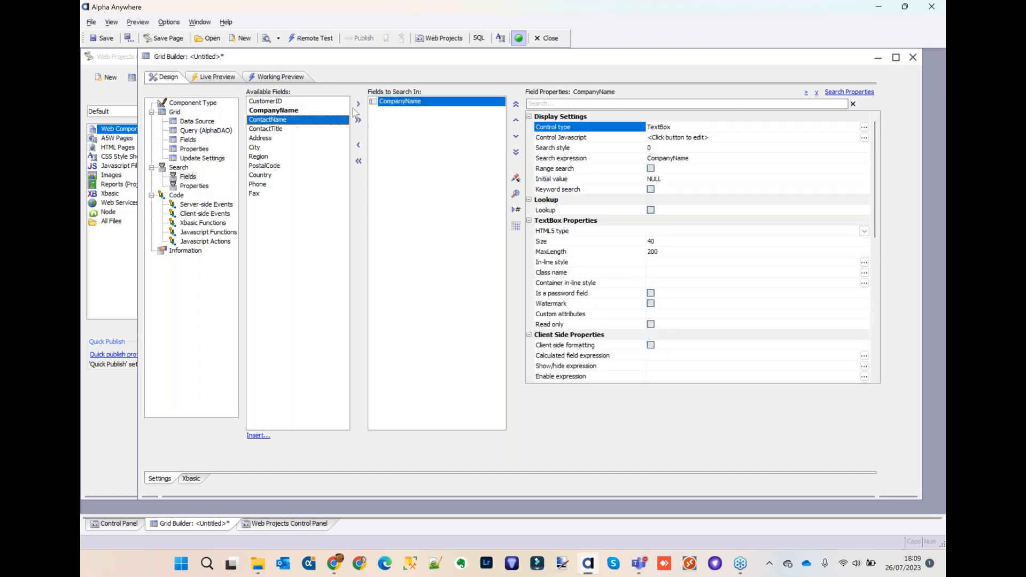
click(360, 106)
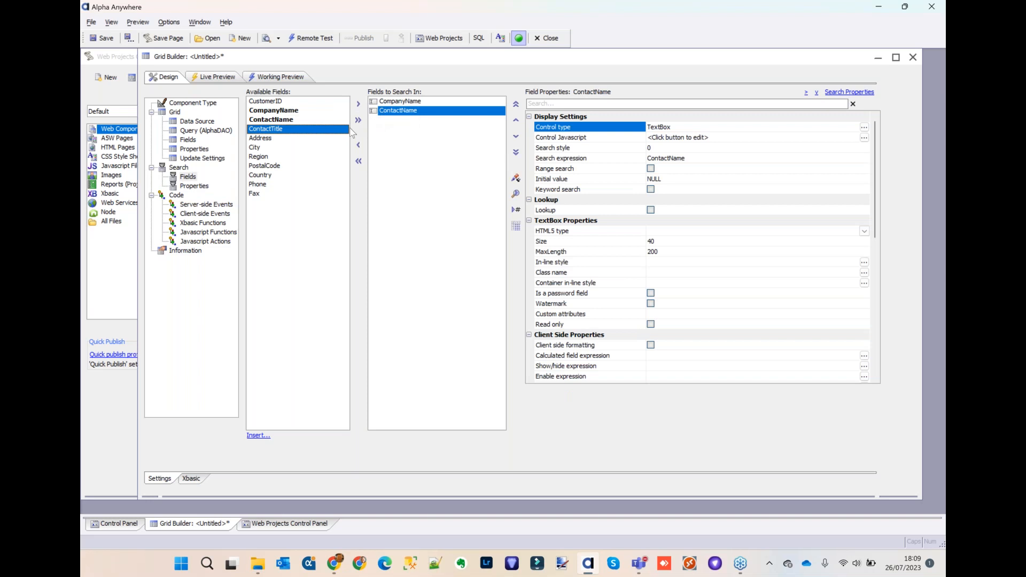
Run the working preview and search the grid for company names starting with Berg.
click(271, 79)
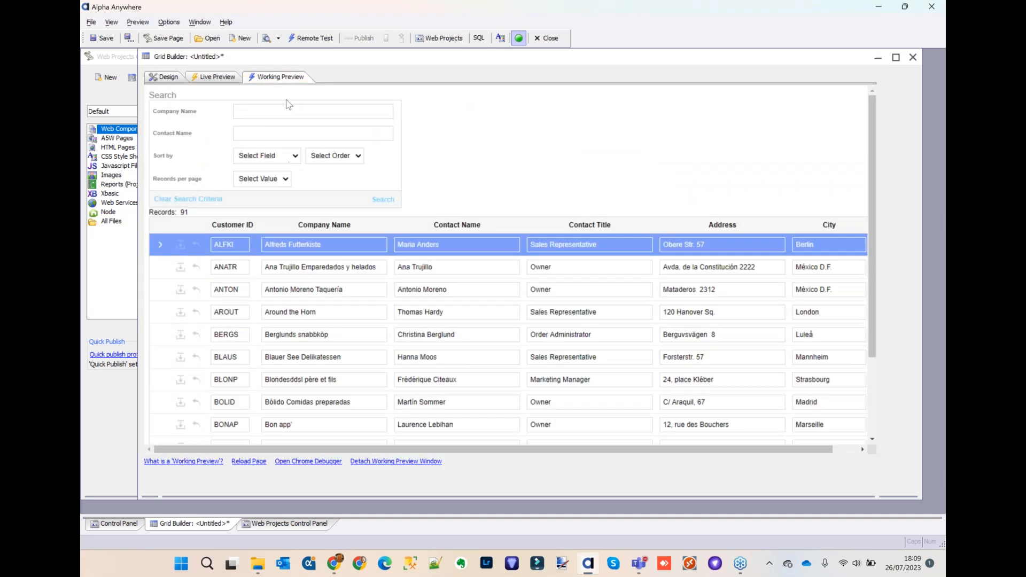
click(288, 113)
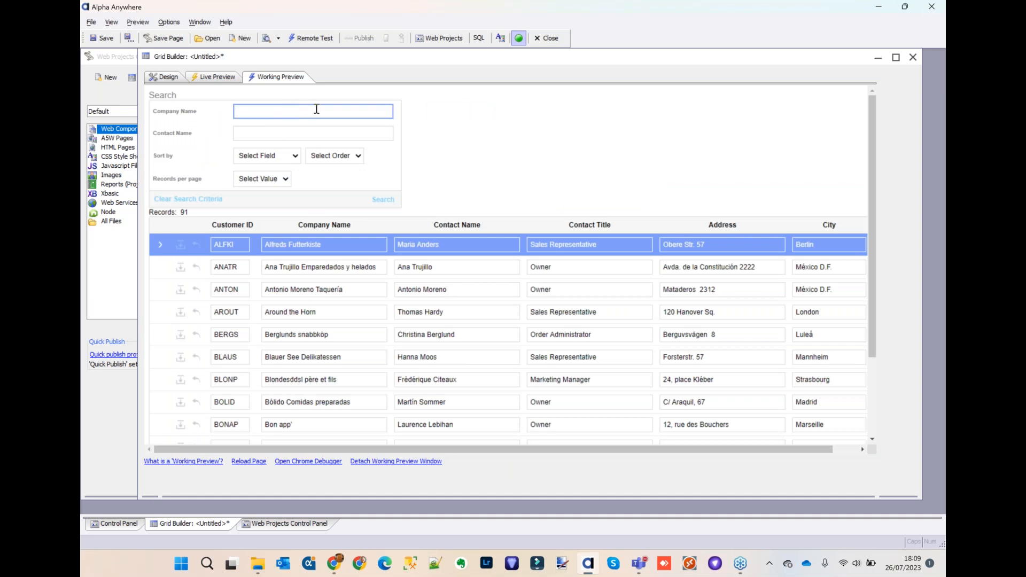
text(Berge)
click(385, 201)
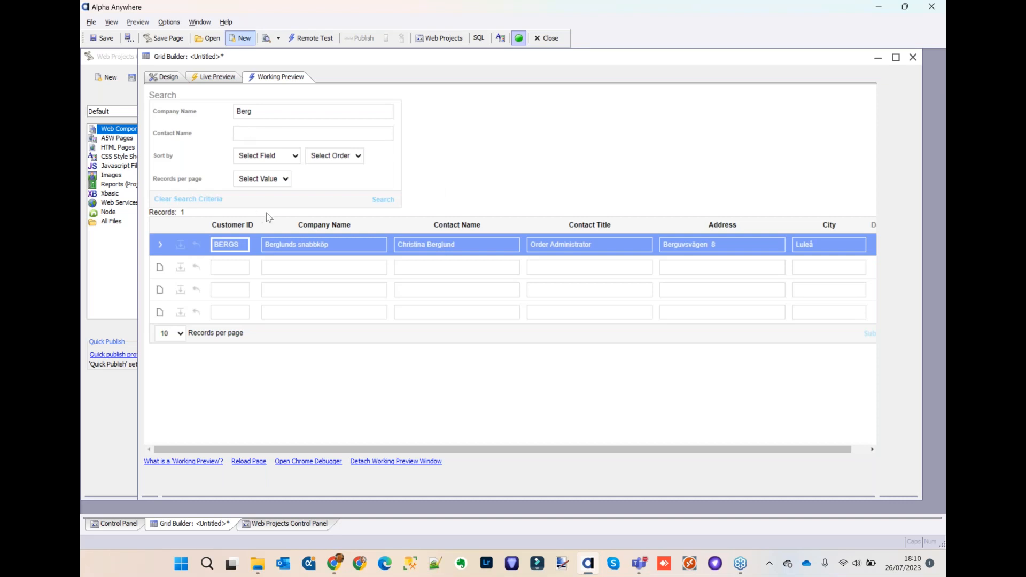
Switch to the Alpha Tracker page in Chrome and expand the Project List's search section to examine its search fields.
click(336, 564)
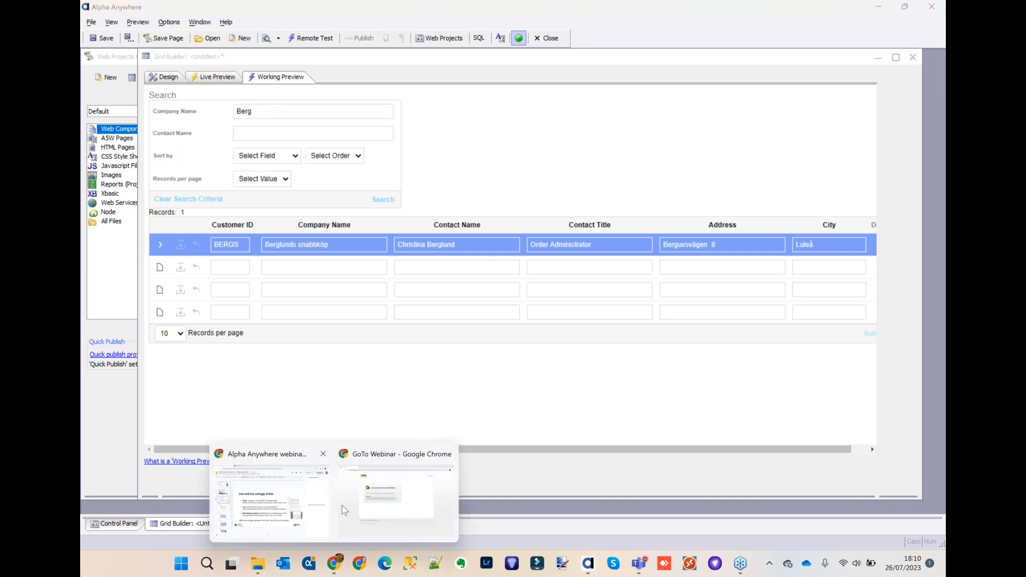
click(309, 501)
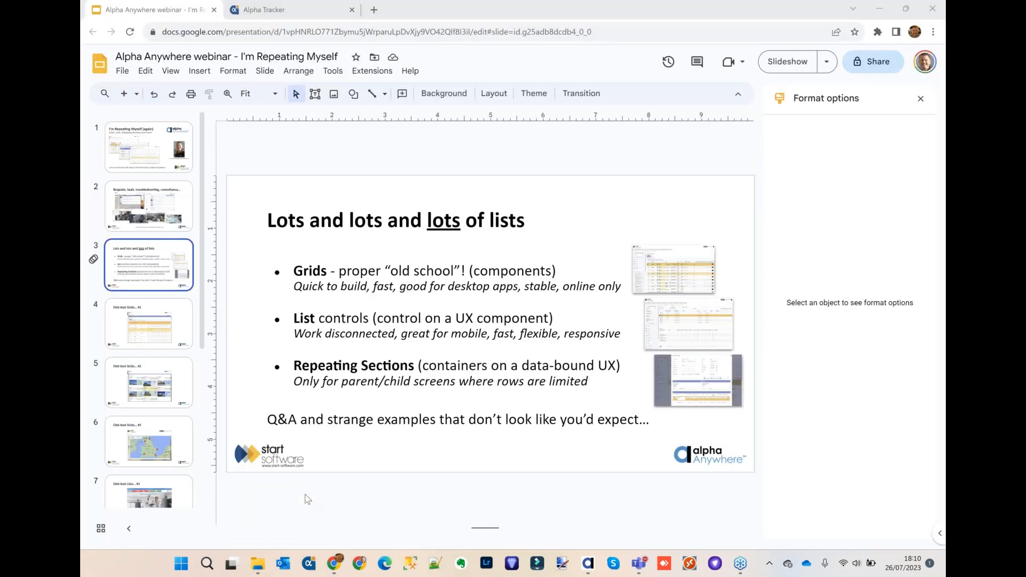
key(ctrl+Tab)
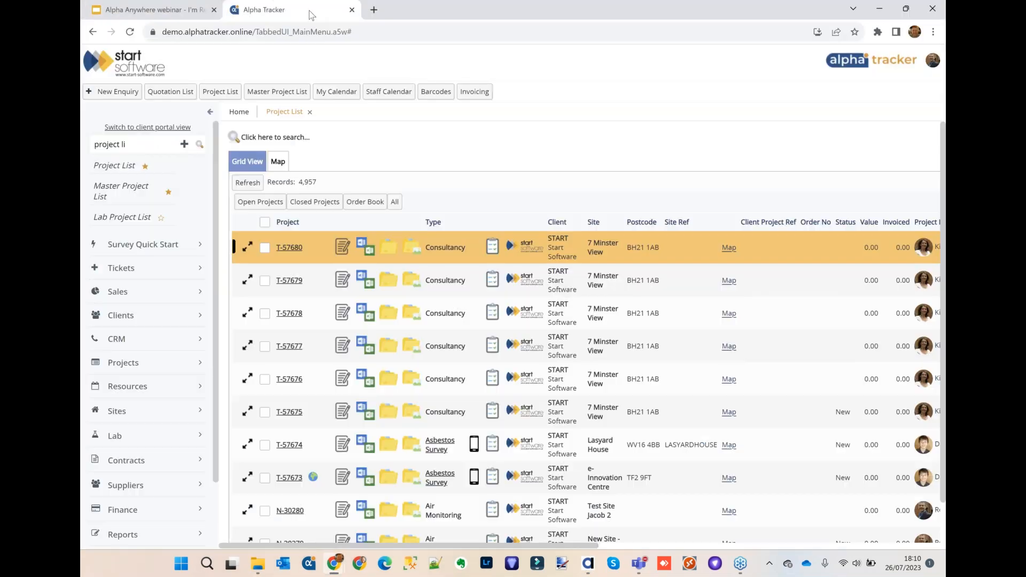
click(302, 142)
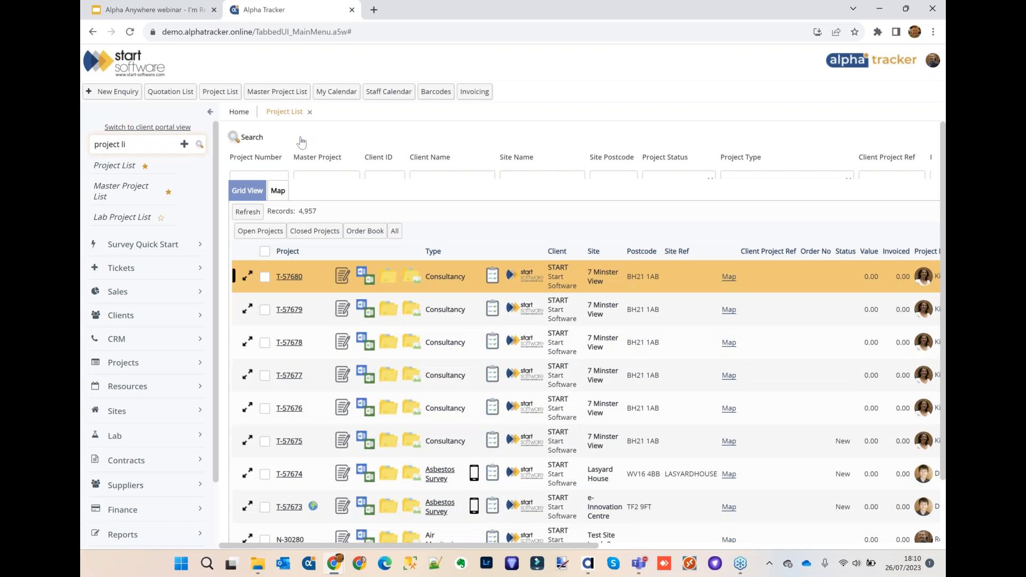
click(302, 141)
click(299, 139)
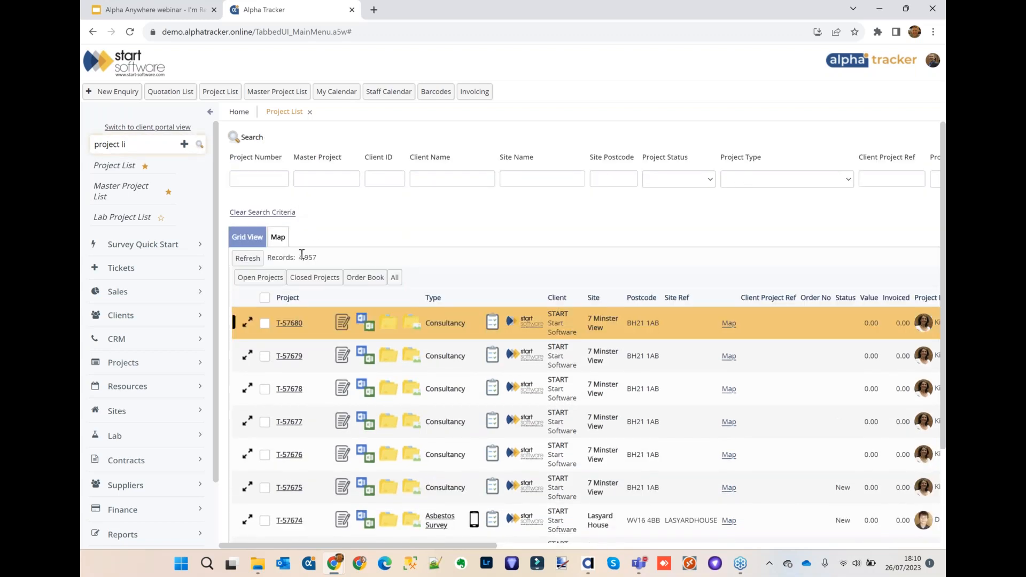
Collapse the Project List's search section and look over the project grid down to its paging controls.
click(264, 142)
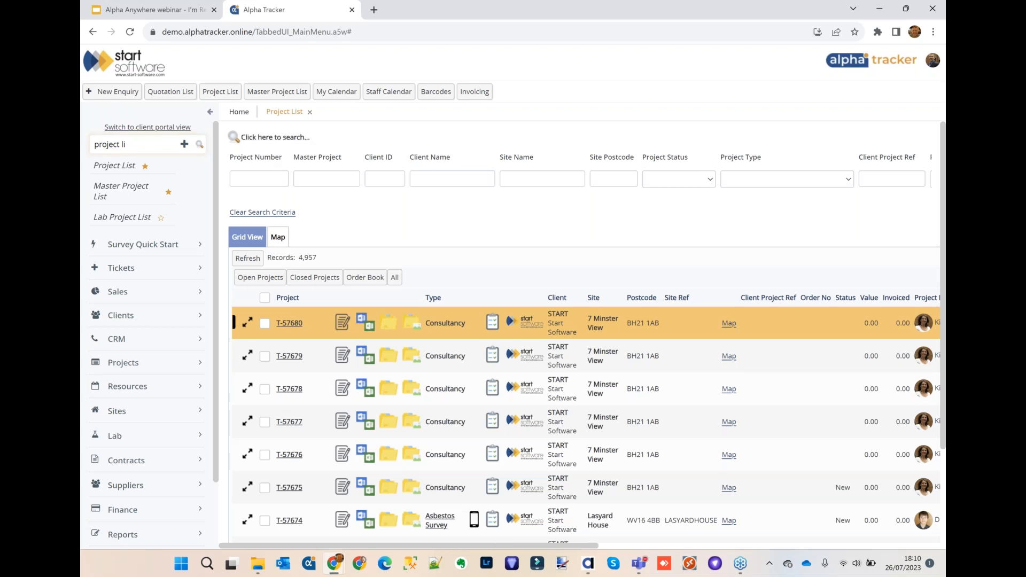
scroll(683, 471, down, 1)
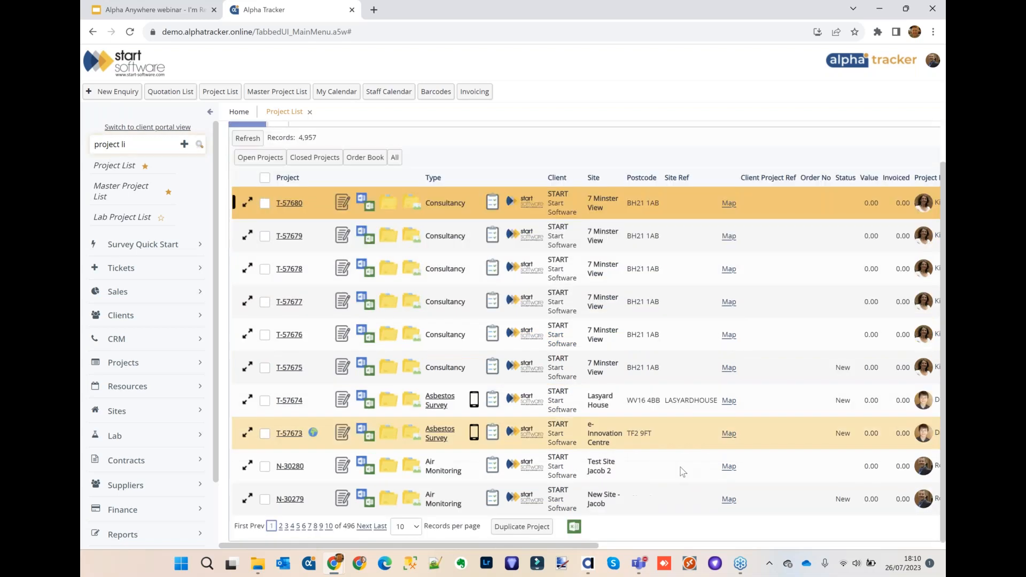
scroll(303, 158, up, 1)
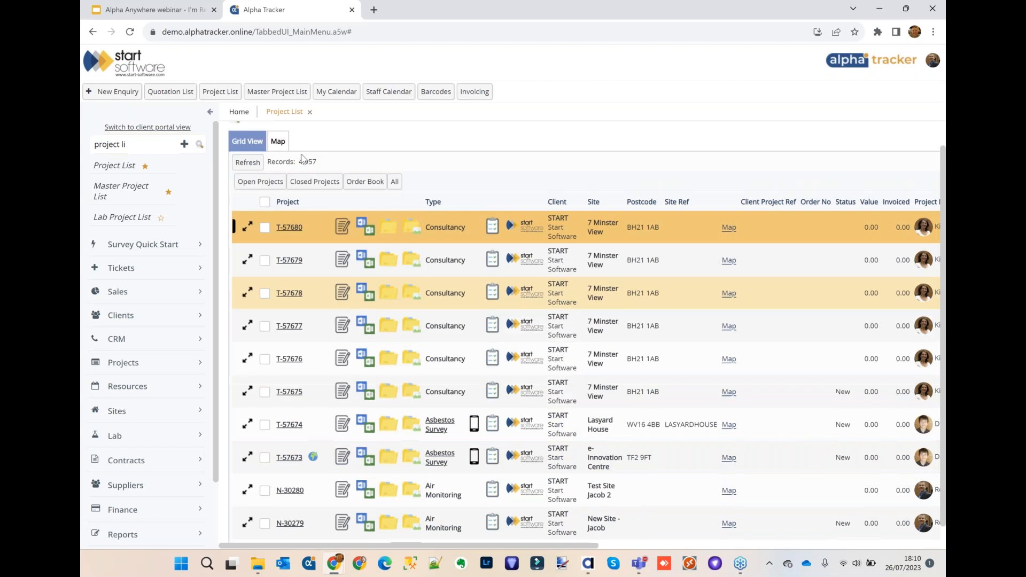
scroll(302, 159, up, 1)
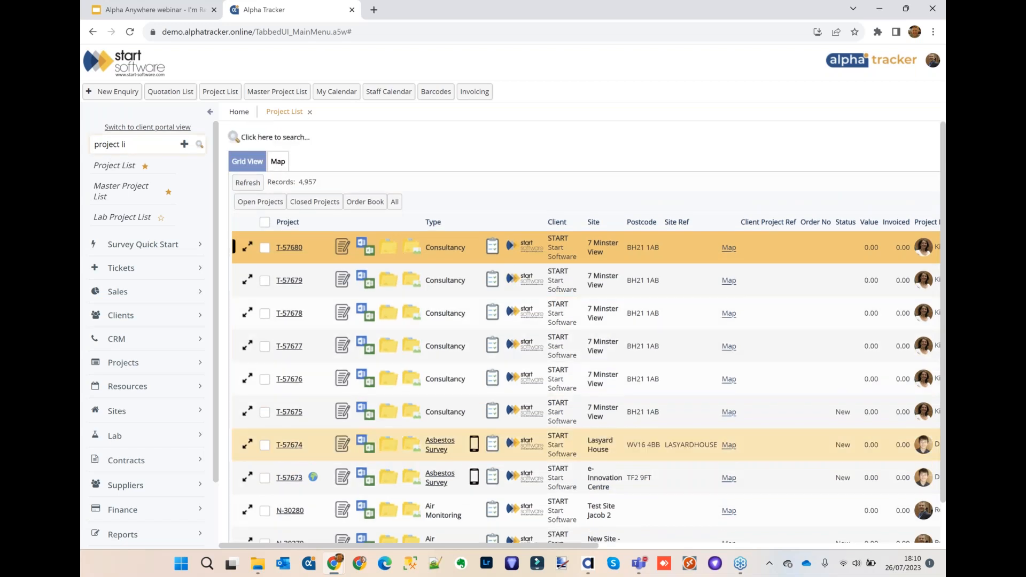
Switch back to Alpha Anywhere and close the untitled grid in the Grid Builder without saving it.
click(595, 562)
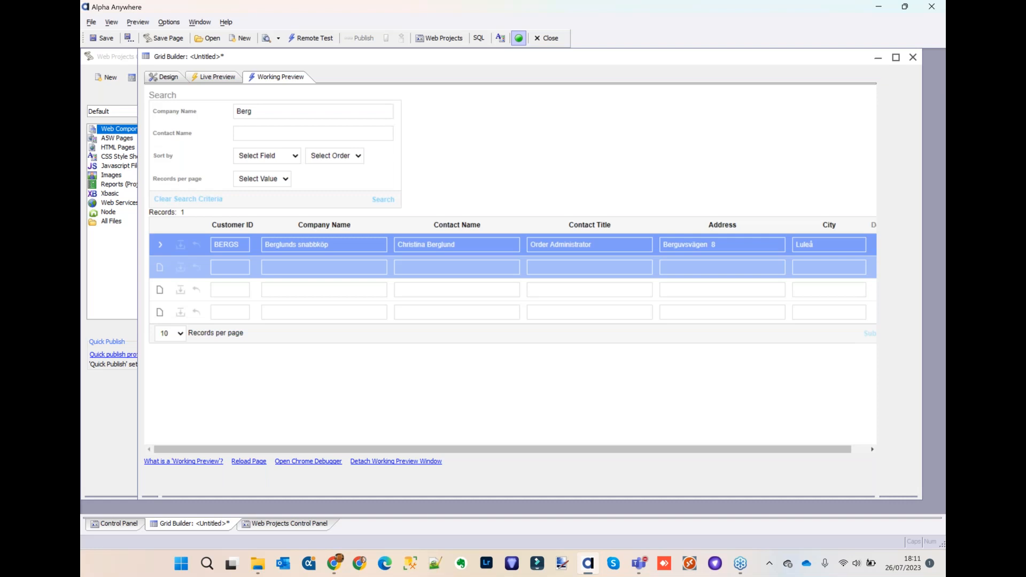
click(147, 57)
click(172, 141)
click(533, 323)
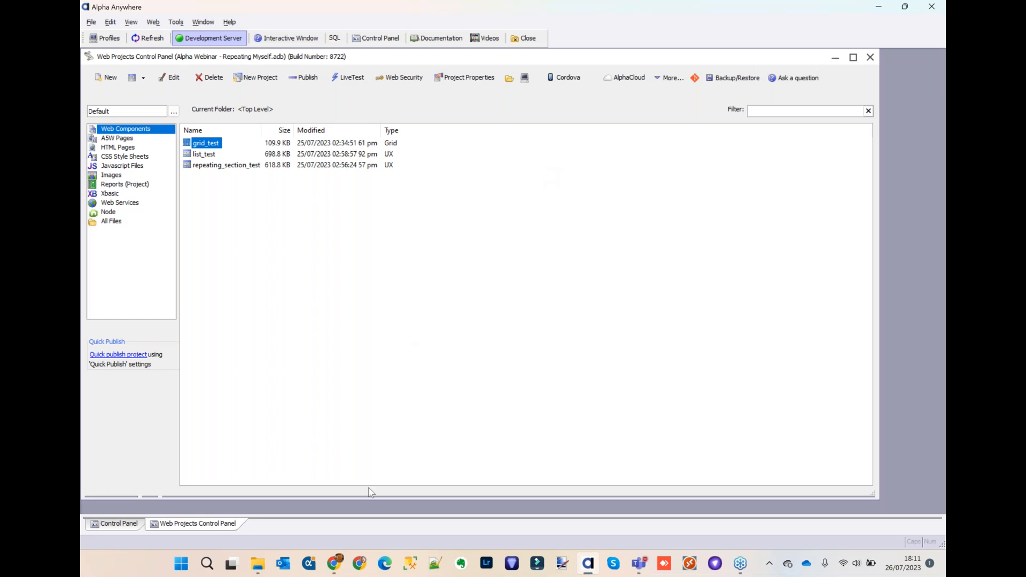
Switch to the Google Slides webinar presentation in Chrome and start the slideshow from the "Lots and lots and lots of lists" slide.
click(339, 560)
mouse_move(340, 566)
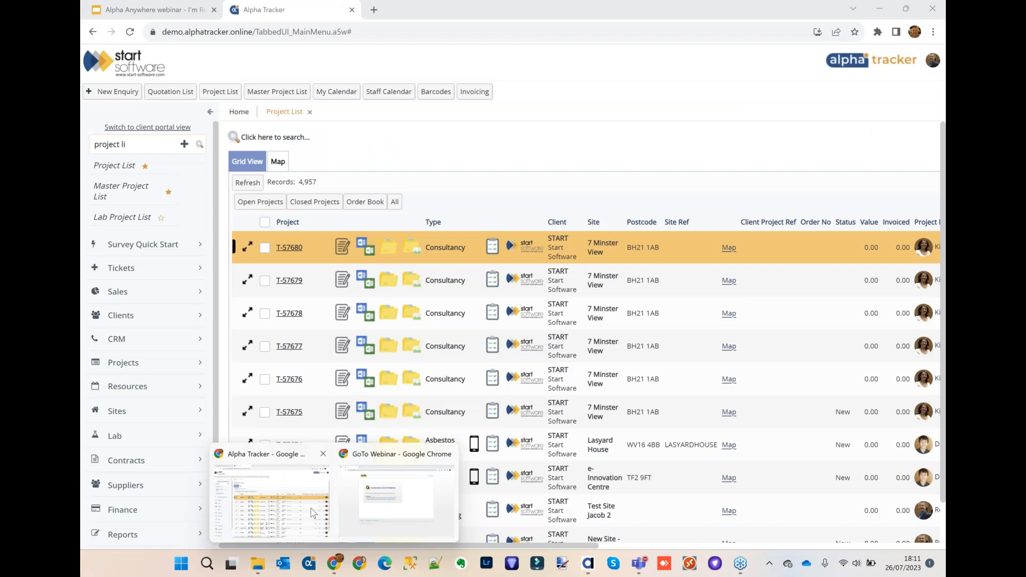
click(313, 513)
click(151, 12)
click(167, 72)
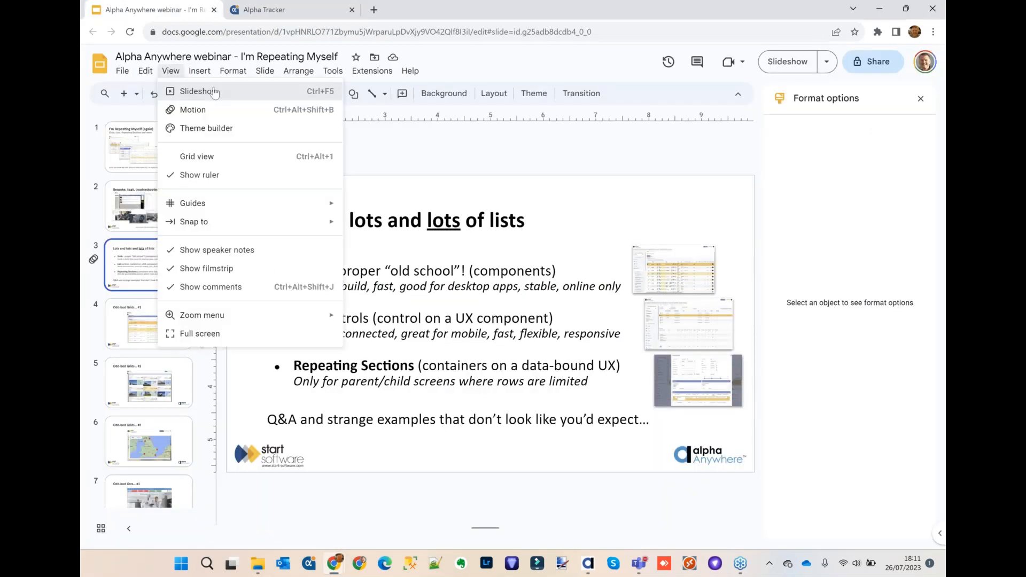
click(184, 90)
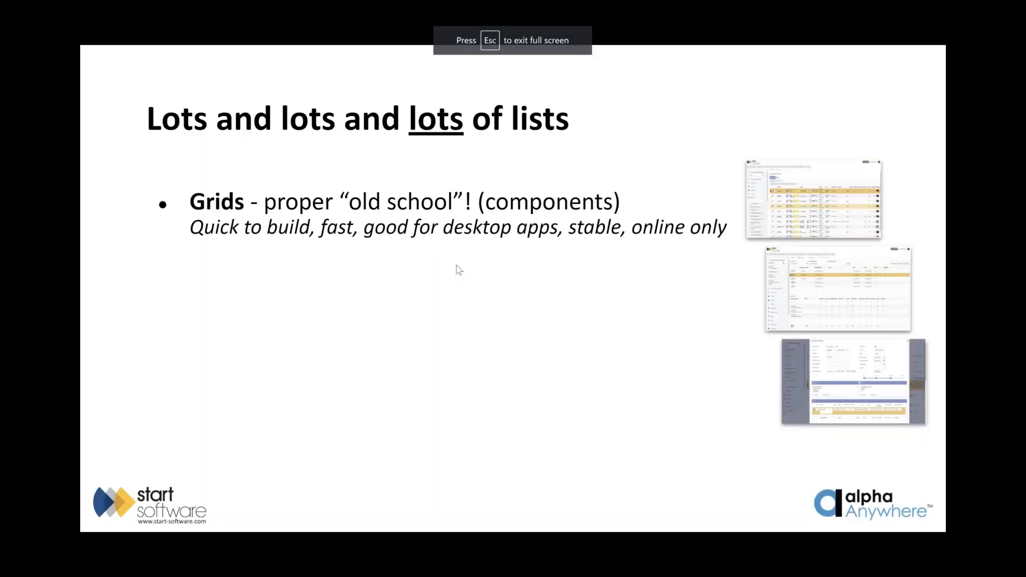